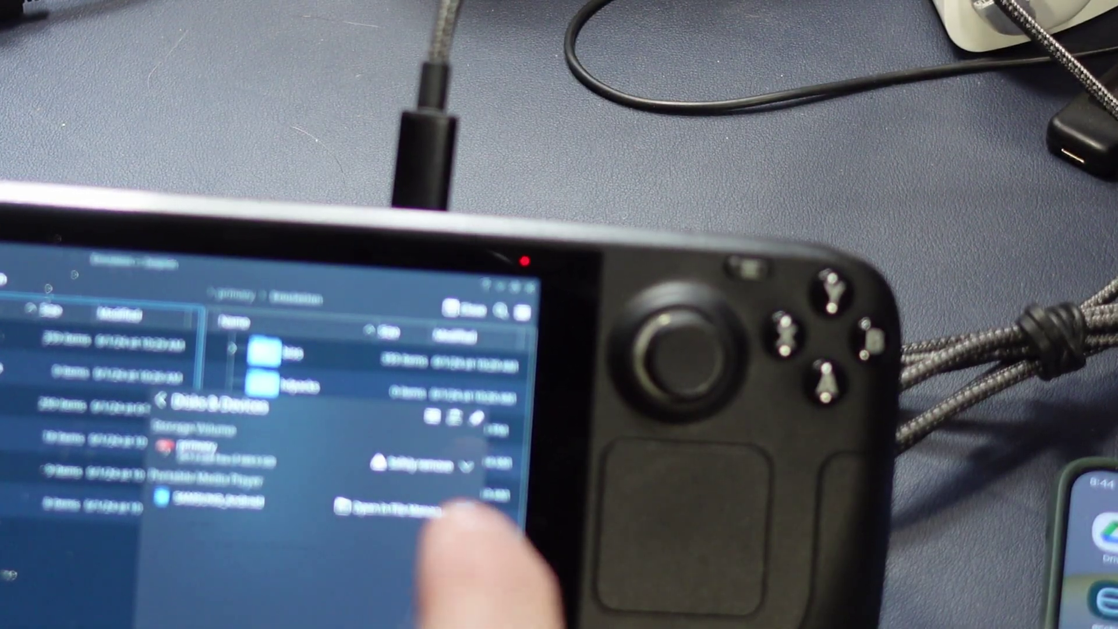
Expand, collapse and re-expand the Samsung phone's extra device actions in Disks & Devices
{"action": "left_click", "coordinate": [468, 508]}
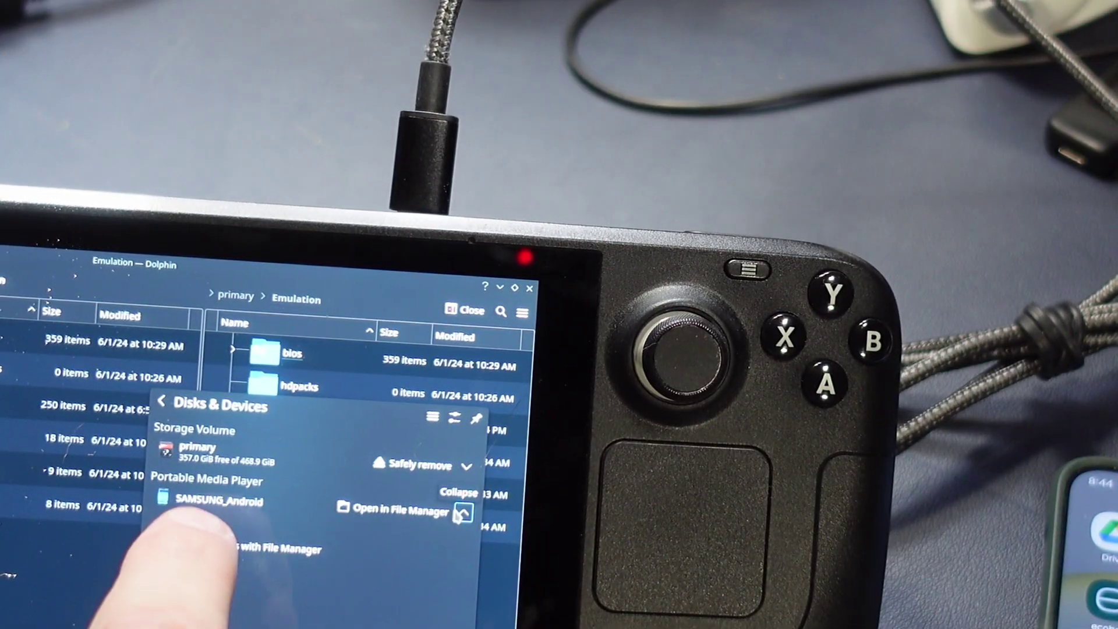
{"action": "left_click", "coordinate": [263, 538]}
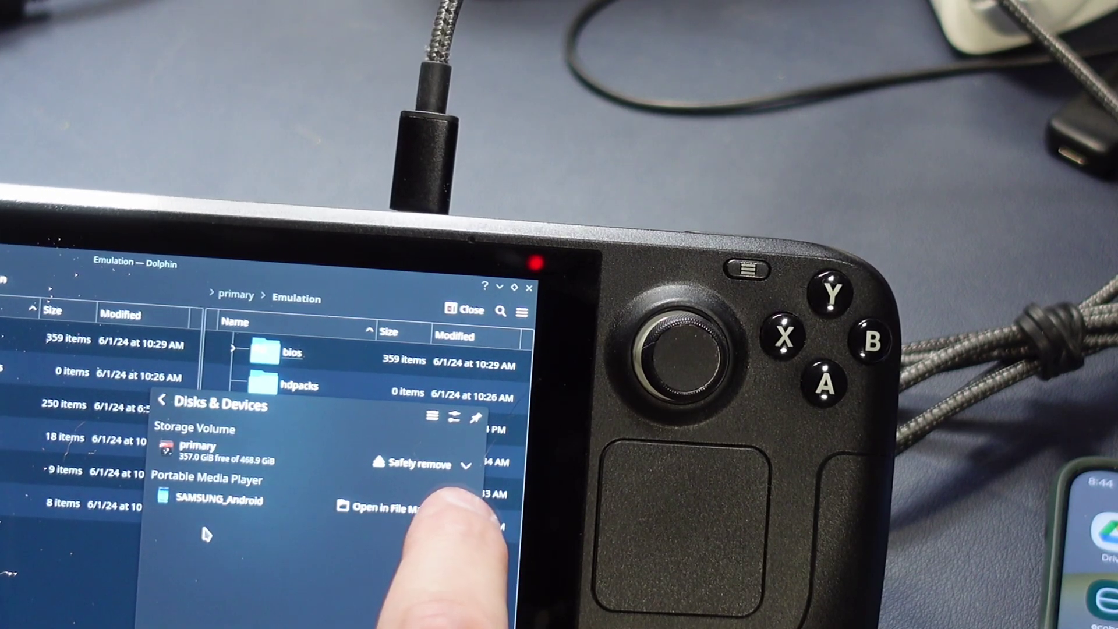
{"action": "left_click", "coordinate": [462, 511]}
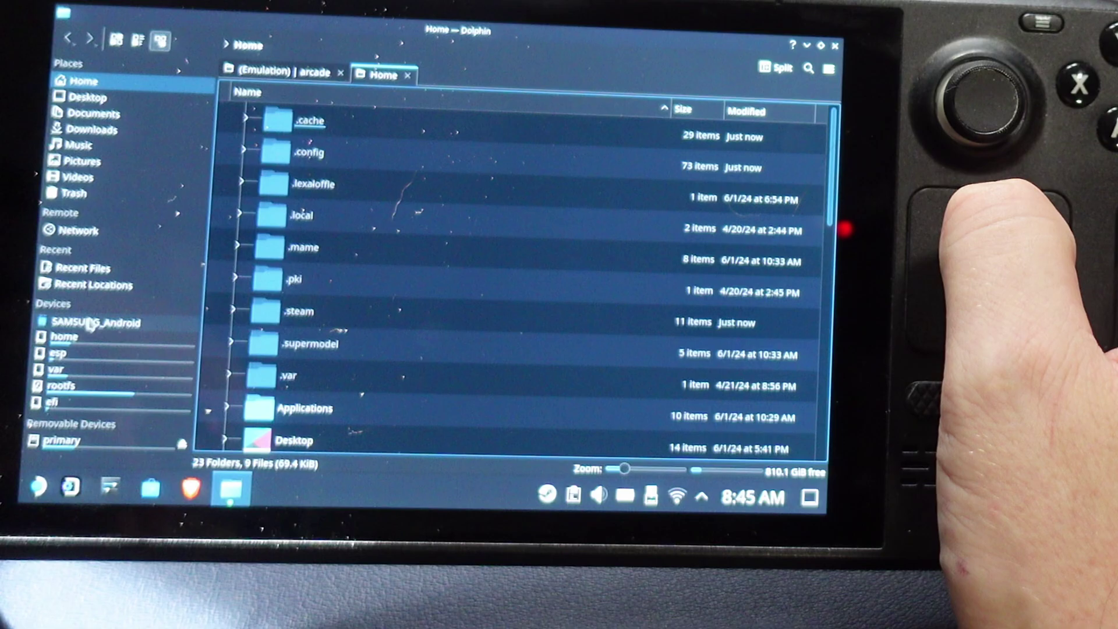
Browse the connected SAMSUNG_Android phone from the Devices list in Places
{"action": "left_click", "coordinate": [104, 318]}
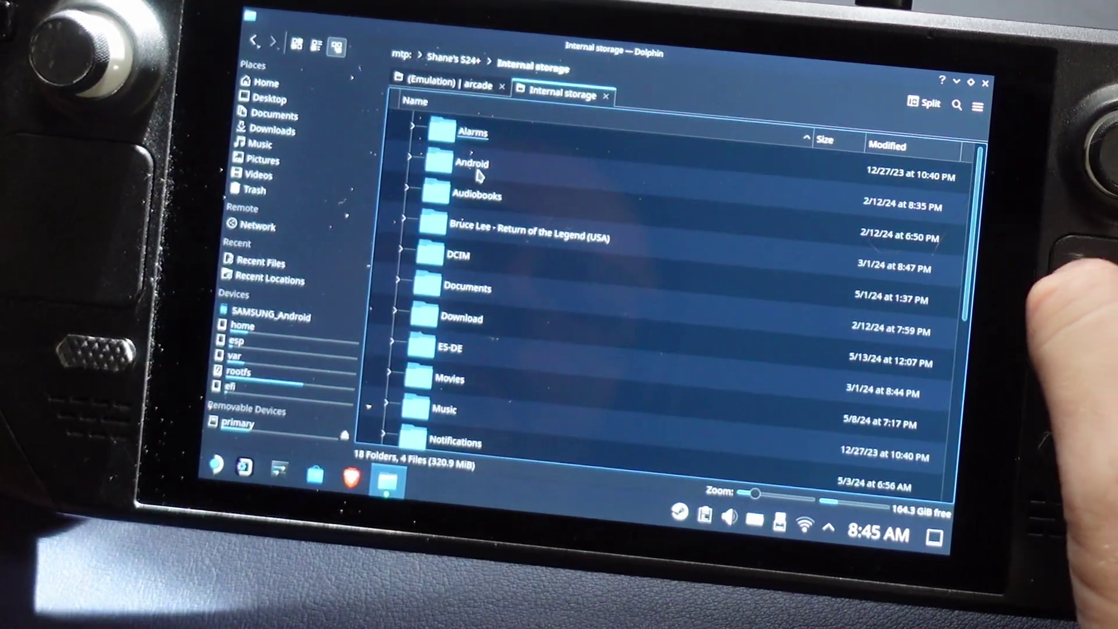
{"action": "left_click", "coordinate": [928, 105]}
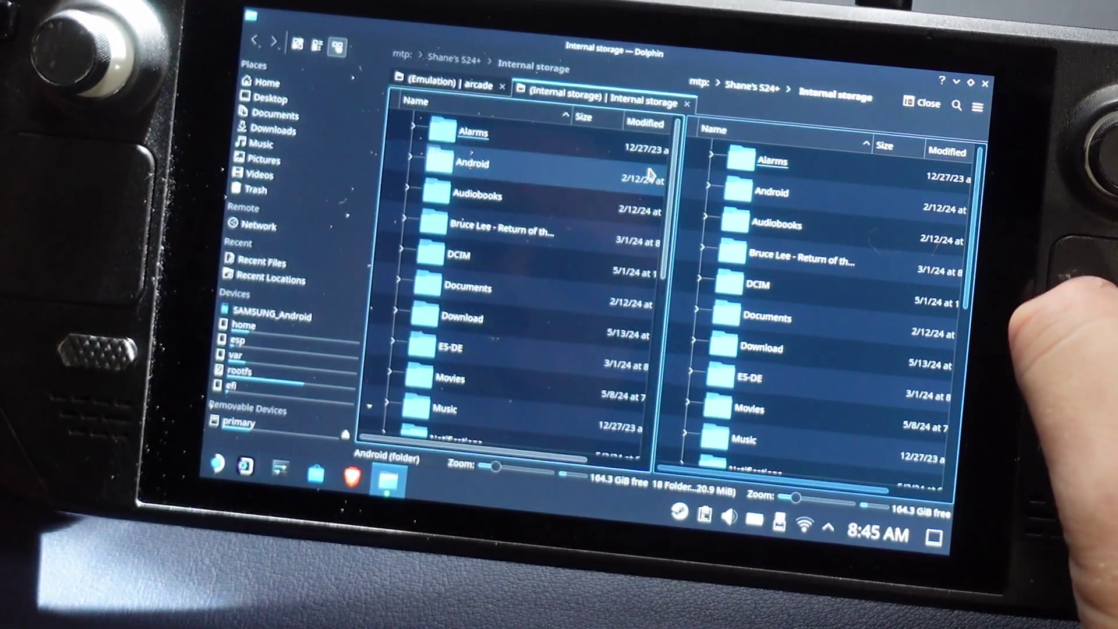
{"action": "double_click", "coordinate": [502, 229]}
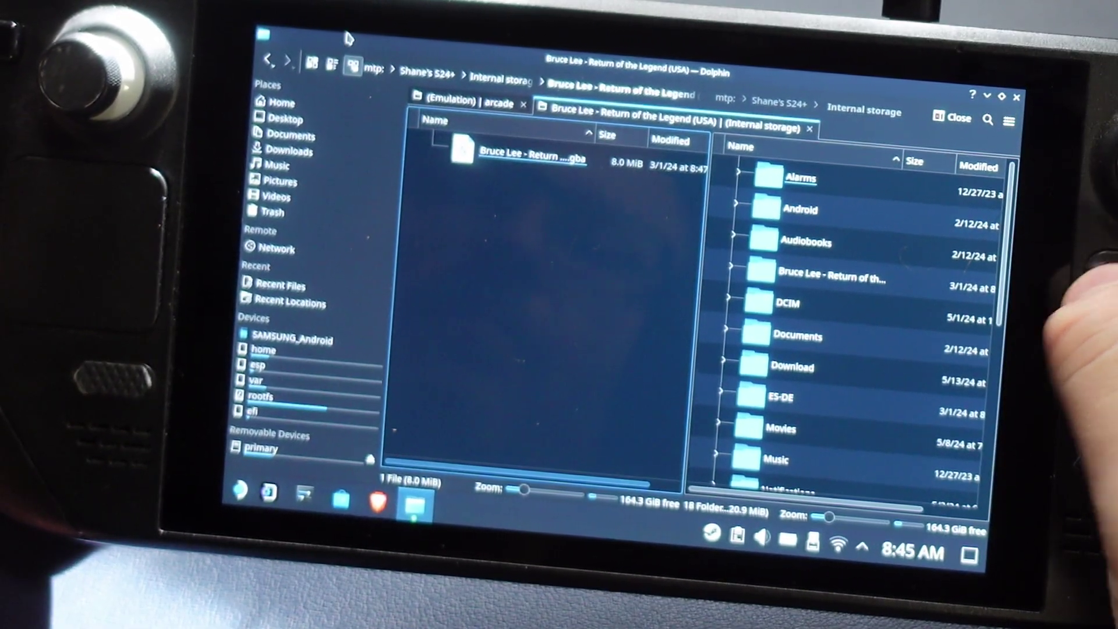
{"action": "left_click", "coordinate": [269, 63]}
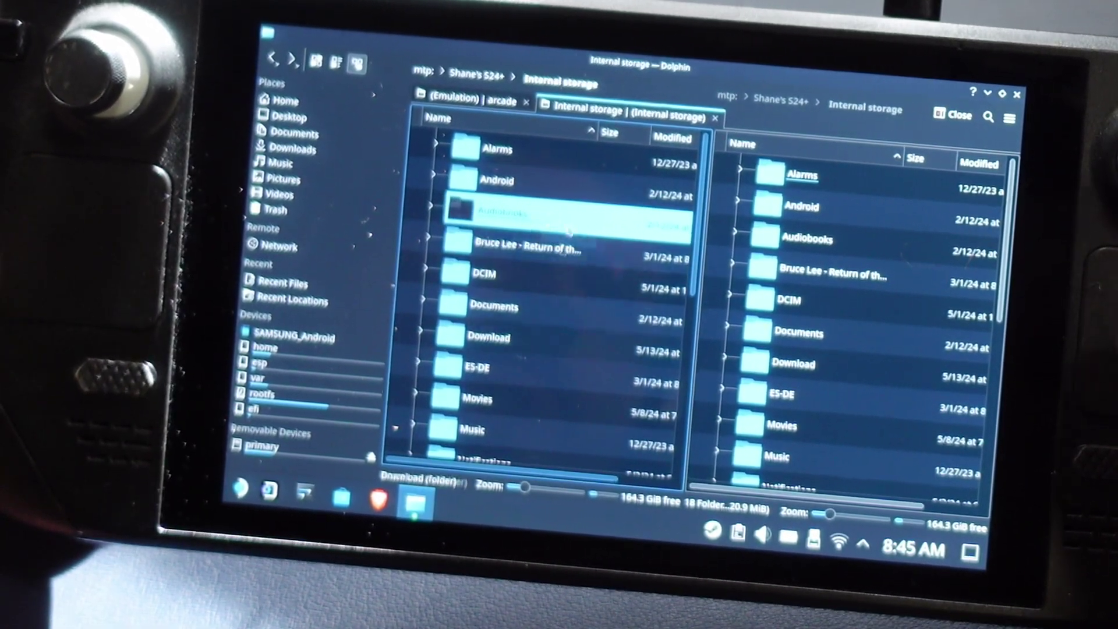
{"action": "left_click_drag", "start_coordinate": [463, 242], "coordinate": [490, 212]}
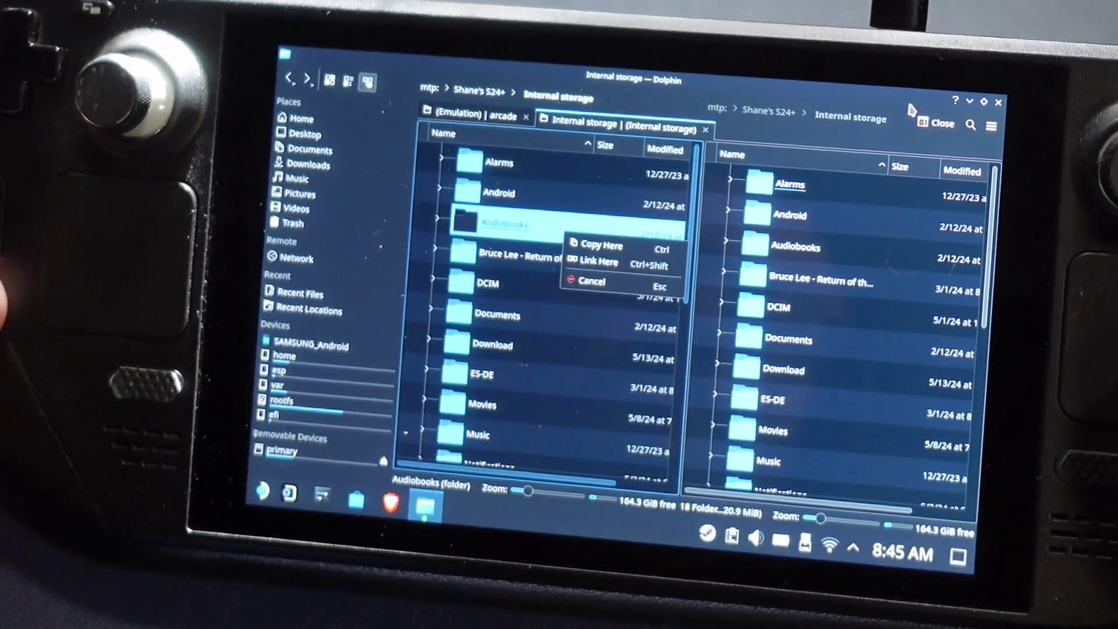
{"action": "left_click", "coordinate": [609, 284]}
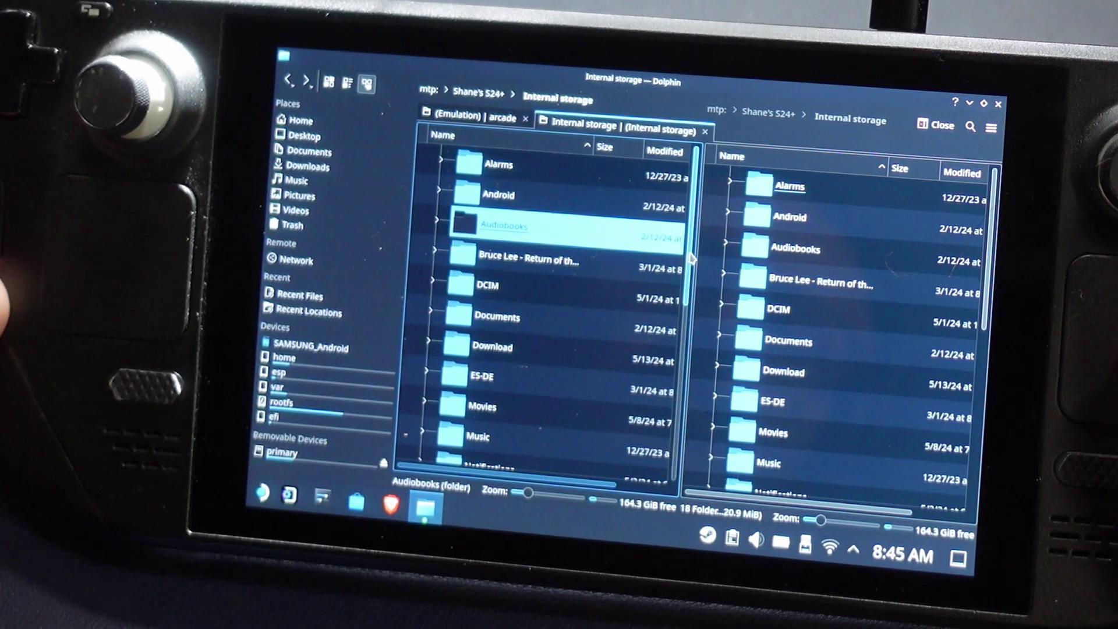
{"action": "left_click_drag", "start_coordinate": [693, 258], "coordinate": [696, 416]}
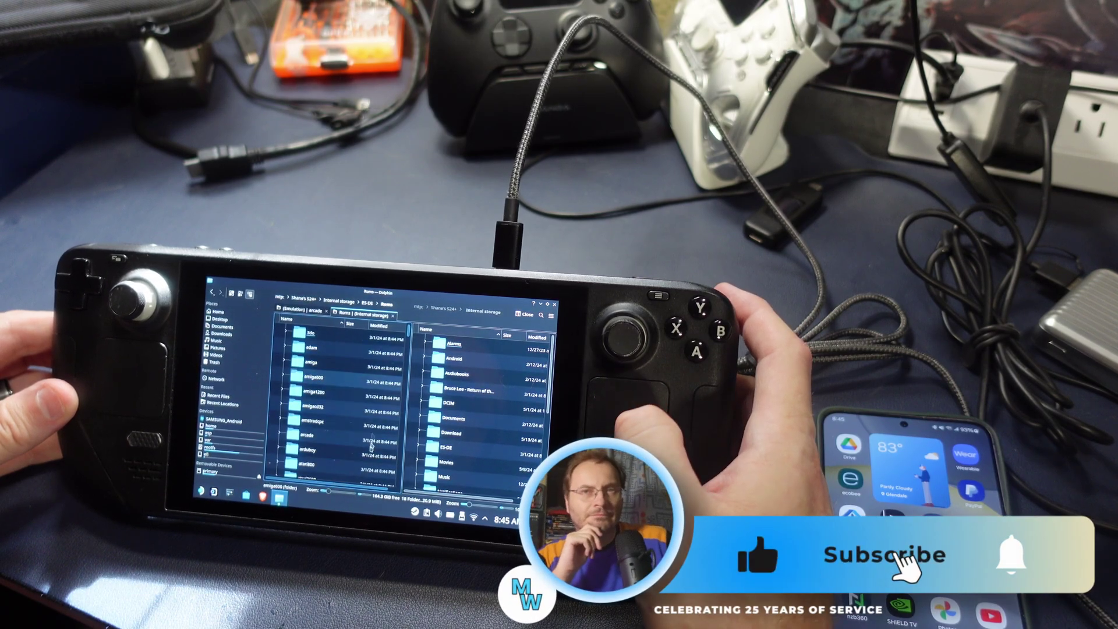
Open the ES-DE Roms folder on the phone in the left pane
{"action": "double_click", "coordinate": [307, 406]}
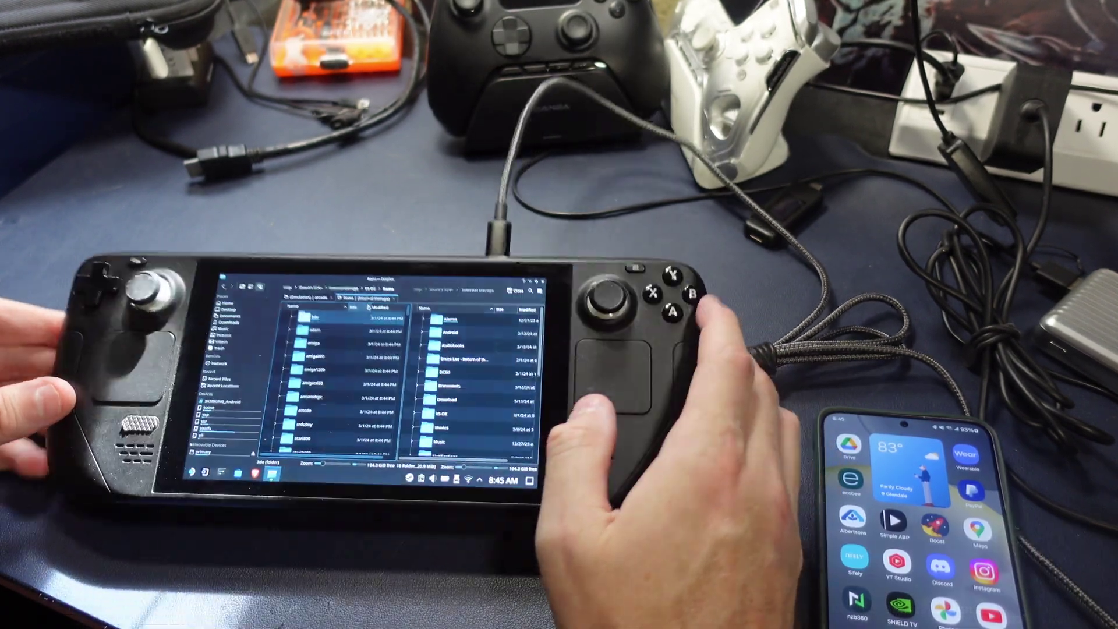